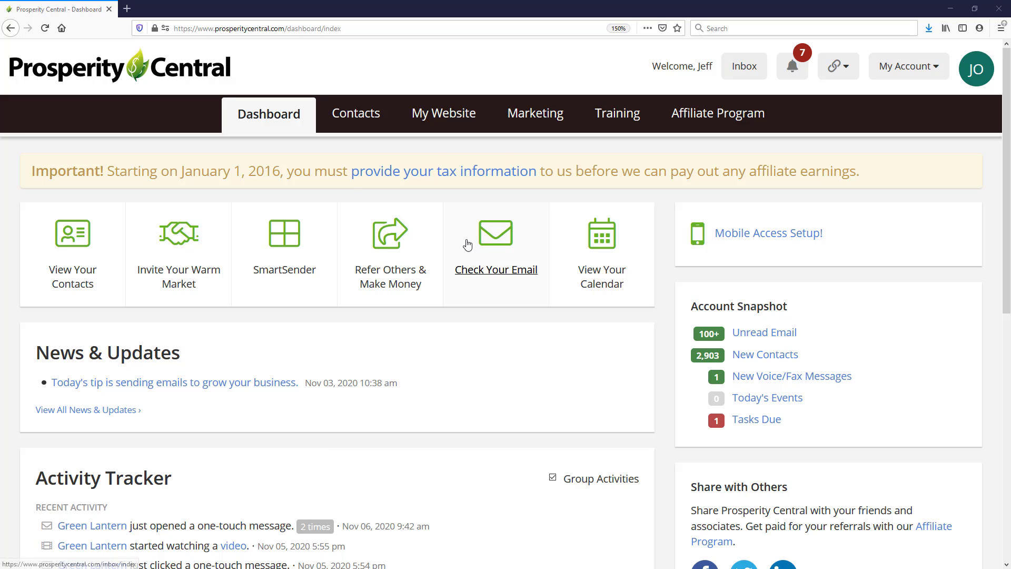
# Add a timestamped note to the third sample contact, in Phoenix, AZ: "great call and we are talking again on Tuesday at 3 pm"
pyautogui.click(368, 117)
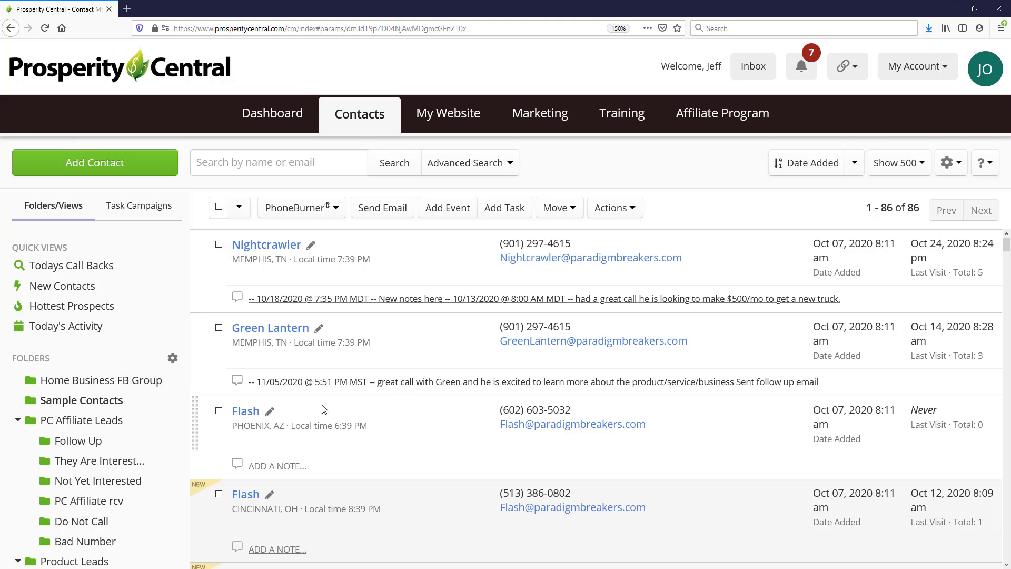
pyautogui.click(246, 413)
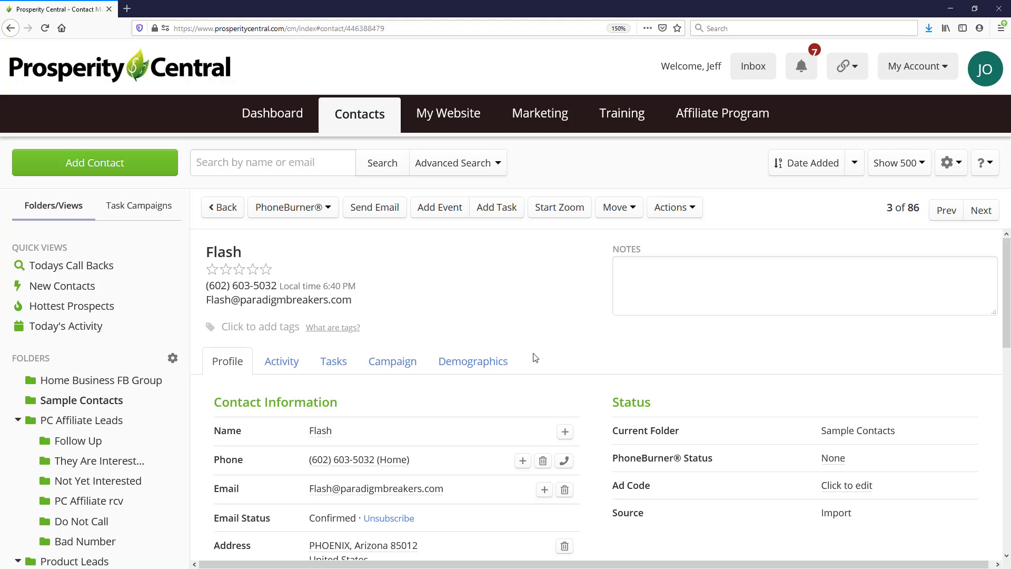
pyautogui.click(708, 294)
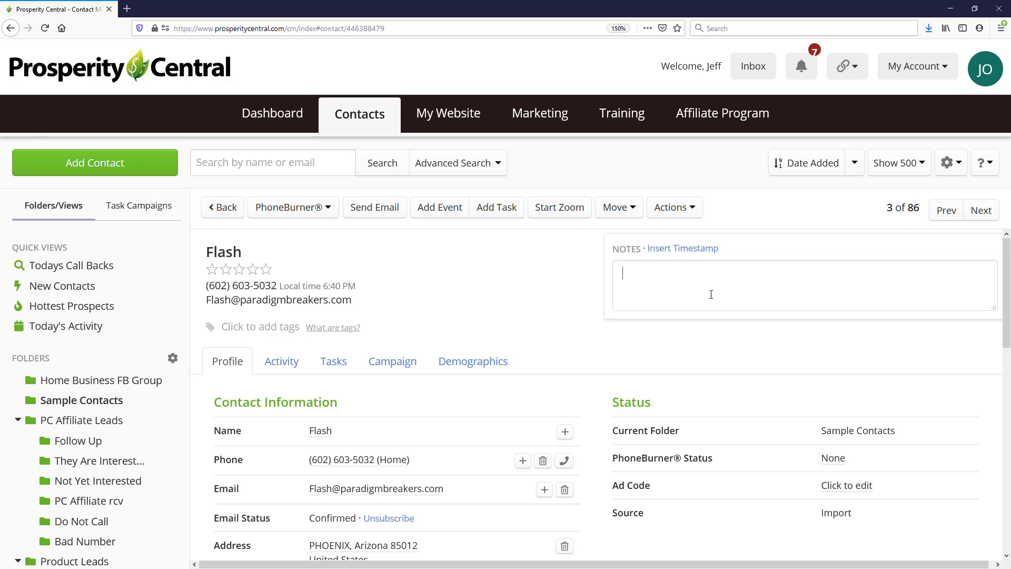
pyautogui.click(679, 248)
pyautogui.click(693, 291)
pyautogui.write('great call and we are talking a')
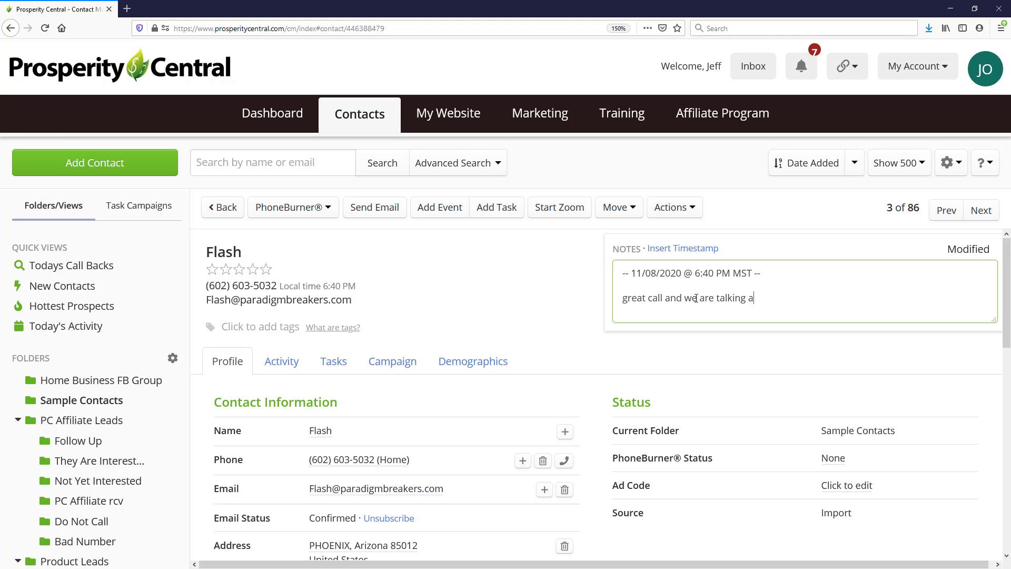
pyautogui.write('gain on Tuesday at 3 pm')
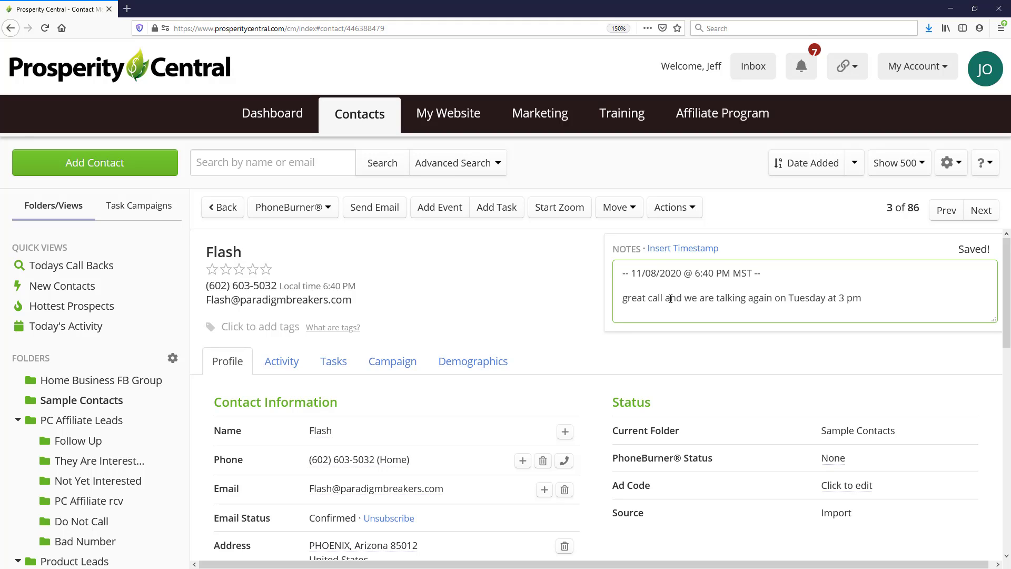
pyautogui.click(562, 302)
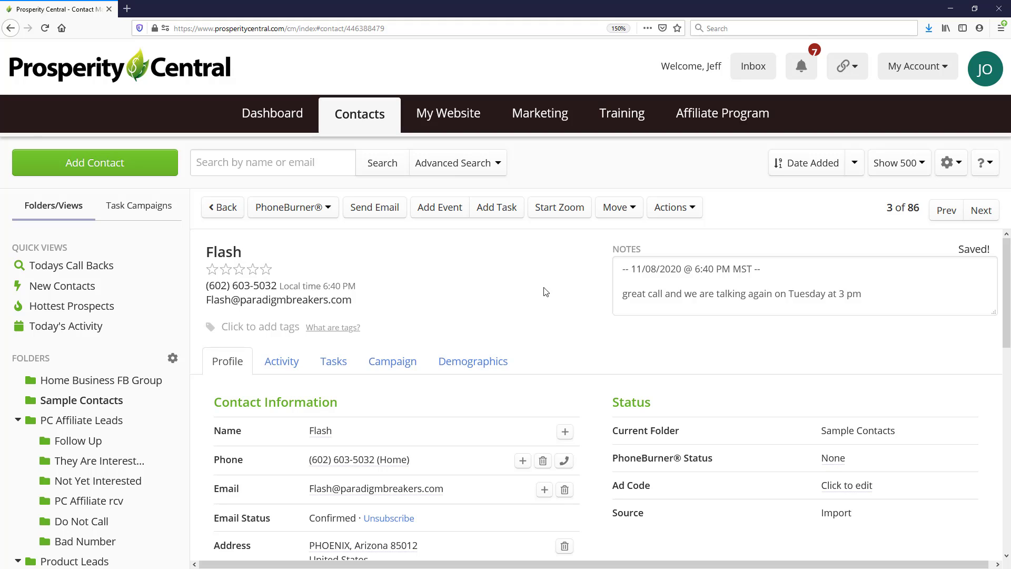
# Start a calendar event for this contact on Tue 11/10 at 3pm, described as "Call to discuss the biz opp with you and your wife"
pyautogui.click(444, 212)
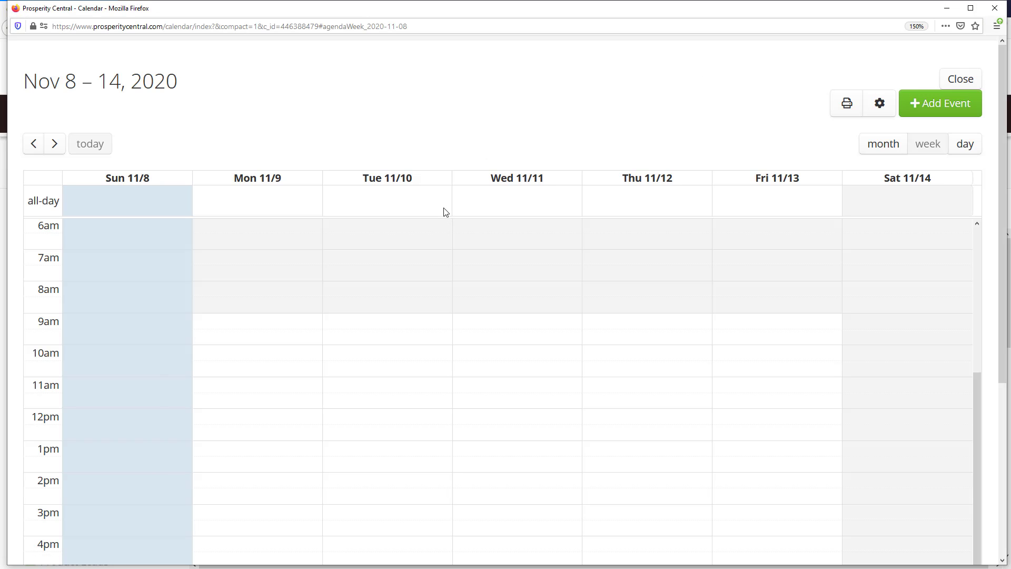
pyautogui.scroll(-1, 406, 279)
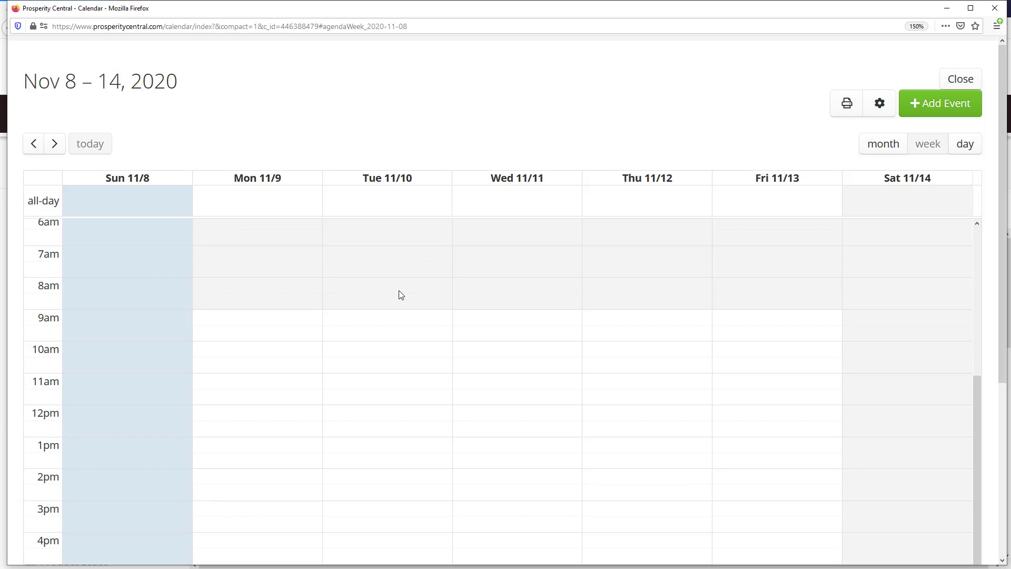
pyautogui.click(363, 506)
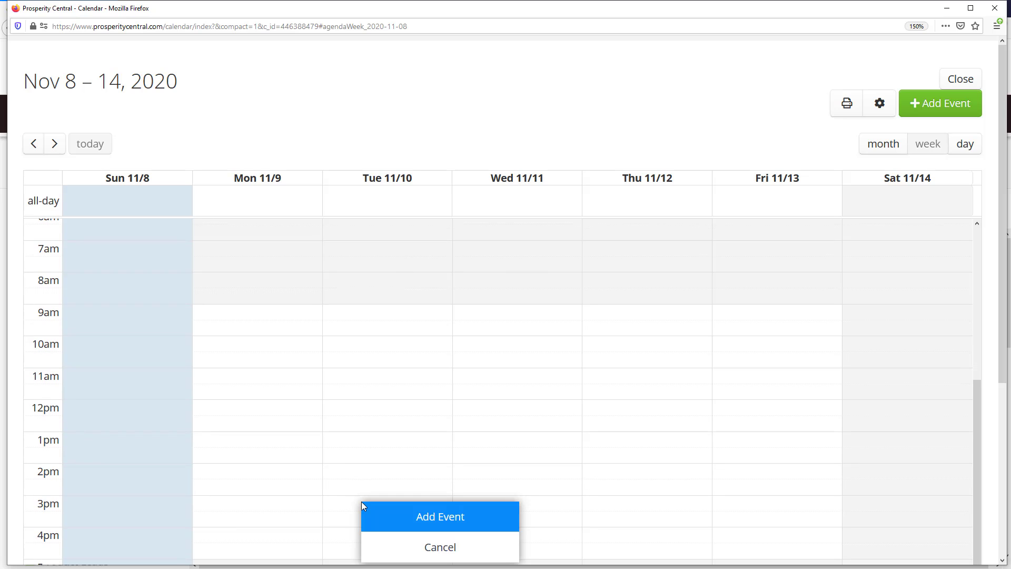
pyautogui.click(387, 517)
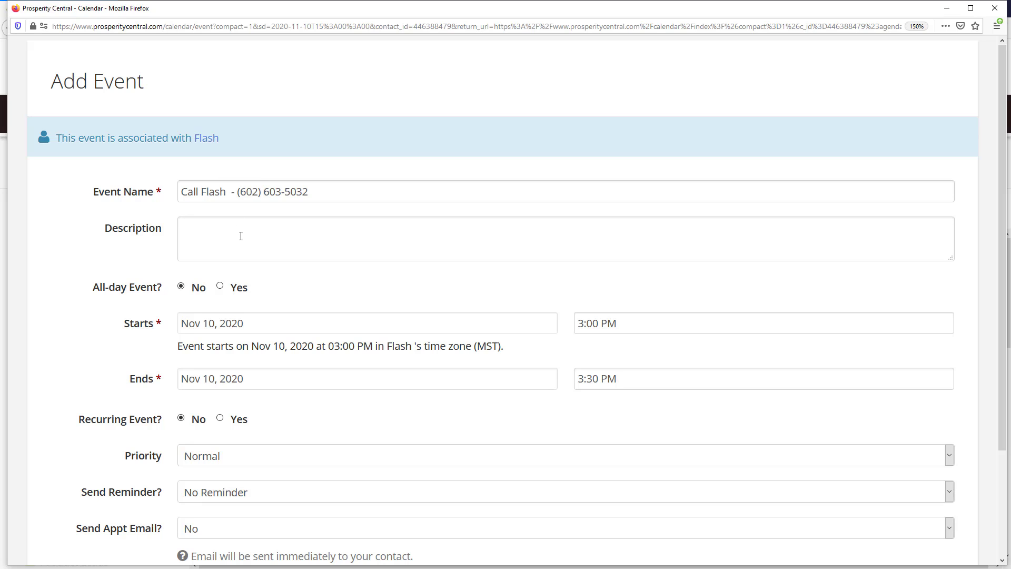
pyautogui.click(269, 232)
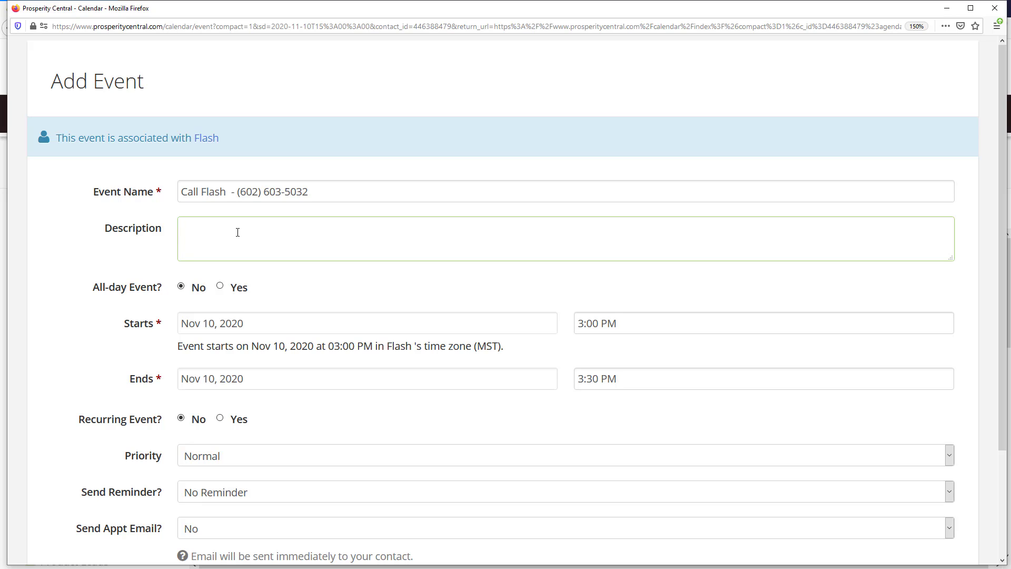
pyautogui.write('Call to discuss the biz opp with you and your wife')
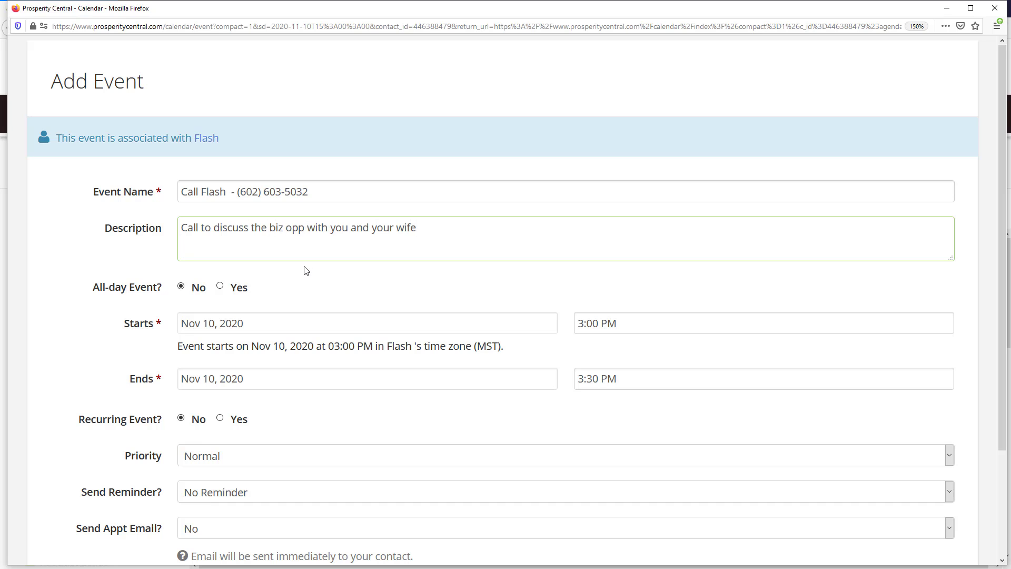
pyautogui.scroll(-2, 258, 313)
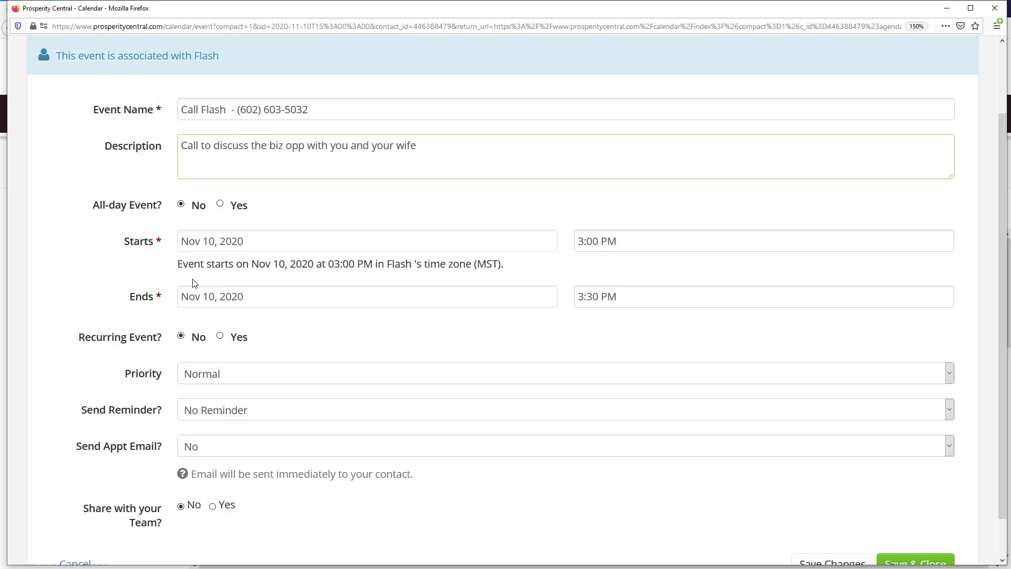
pyautogui.scroll(-1, 187, 311)
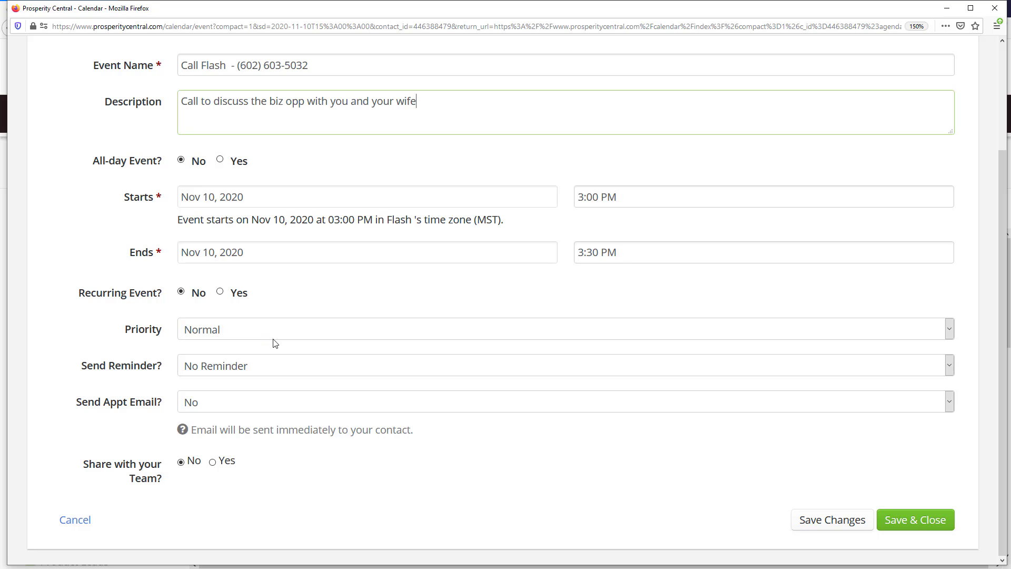
pyautogui.click(146, 342)
pyautogui.click(195, 331)
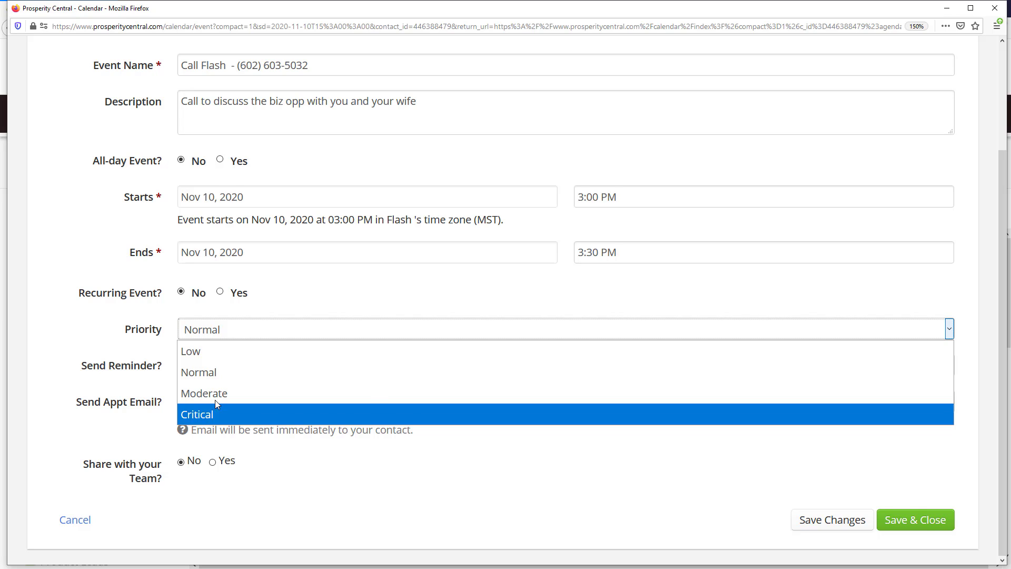
pyautogui.click(263, 311)
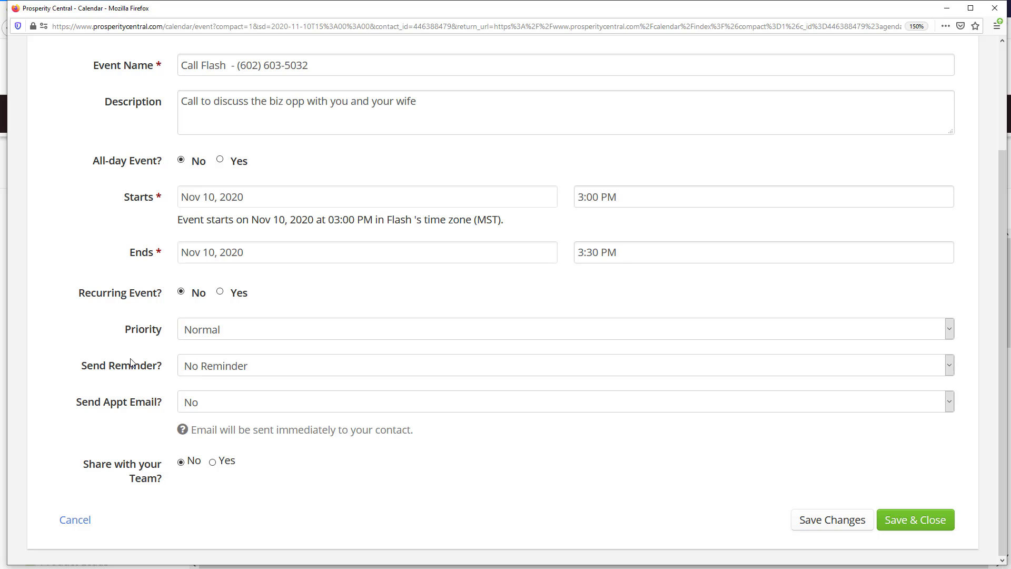
# Set the event's reminder to 5 Minutes Before and its appointment email to New Appointment for Leads, saving the event and closing the calendar
pyautogui.click(201, 368)
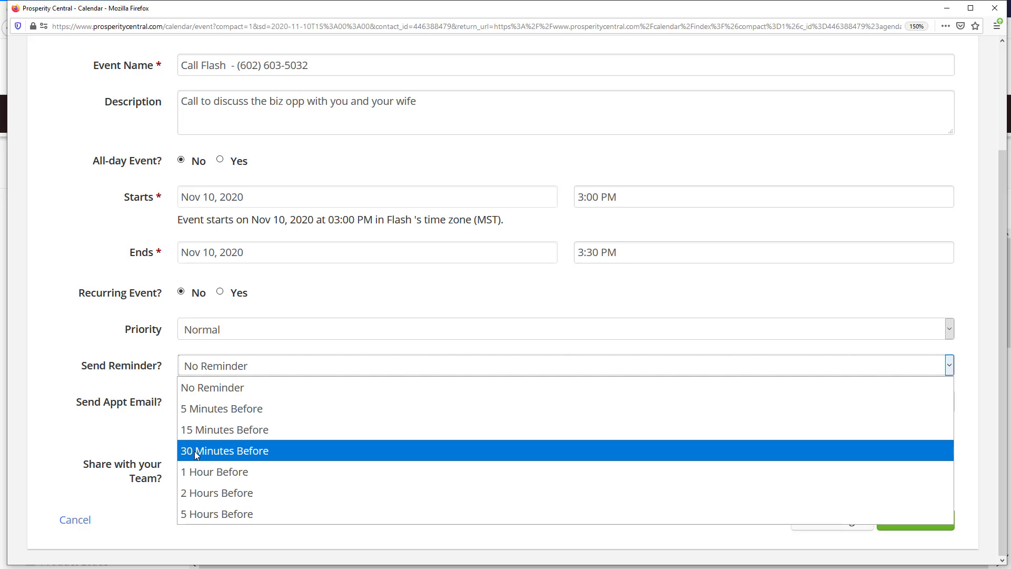
pyautogui.click(200, 416)
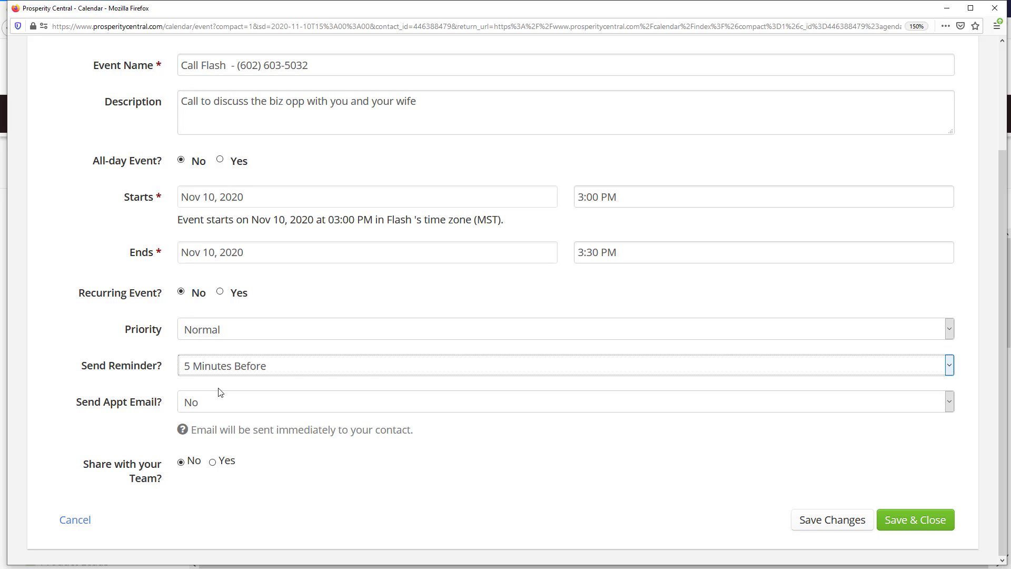
pyautogui.moveTo(166, 406); pyautogui.dragTo(76, 404)
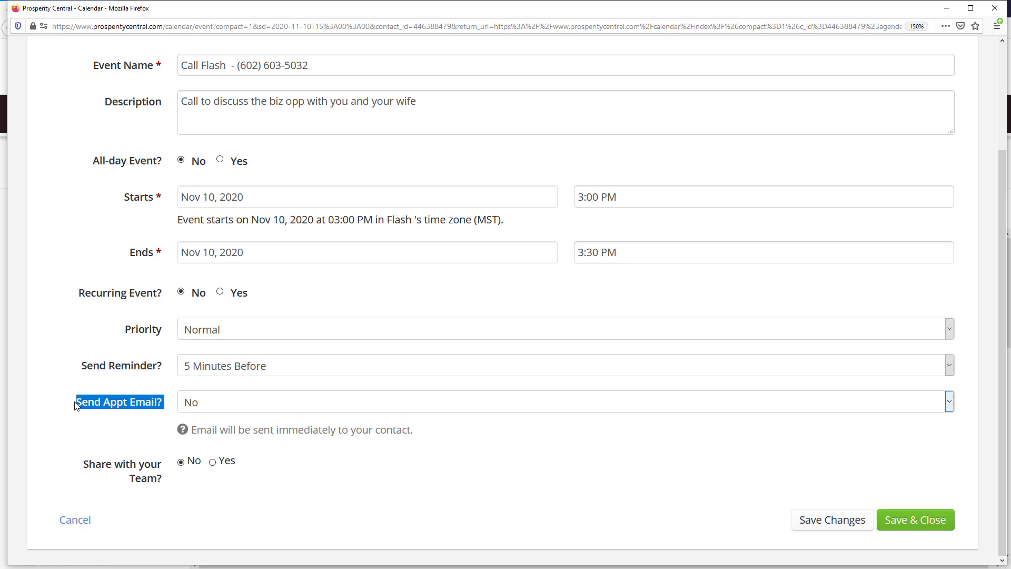
pyautogui.click(224, 406)
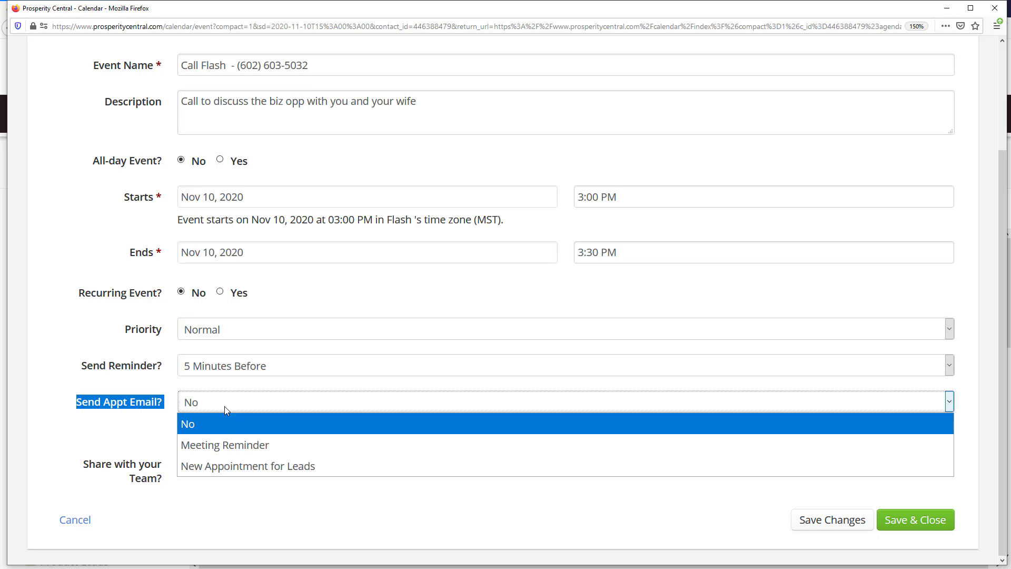
pyautogui.click(271, 467)
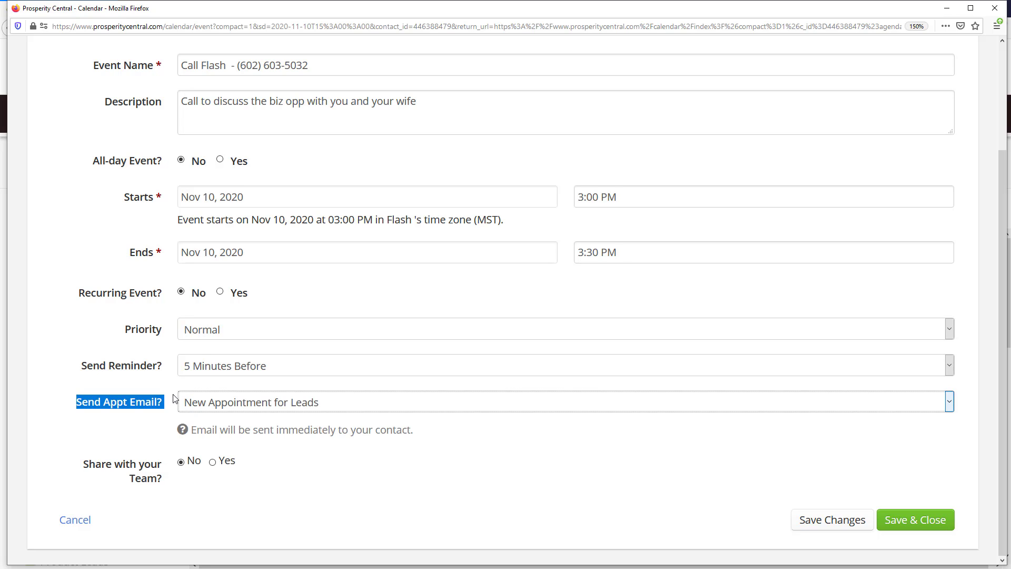
pyautogui.click(362, 432)
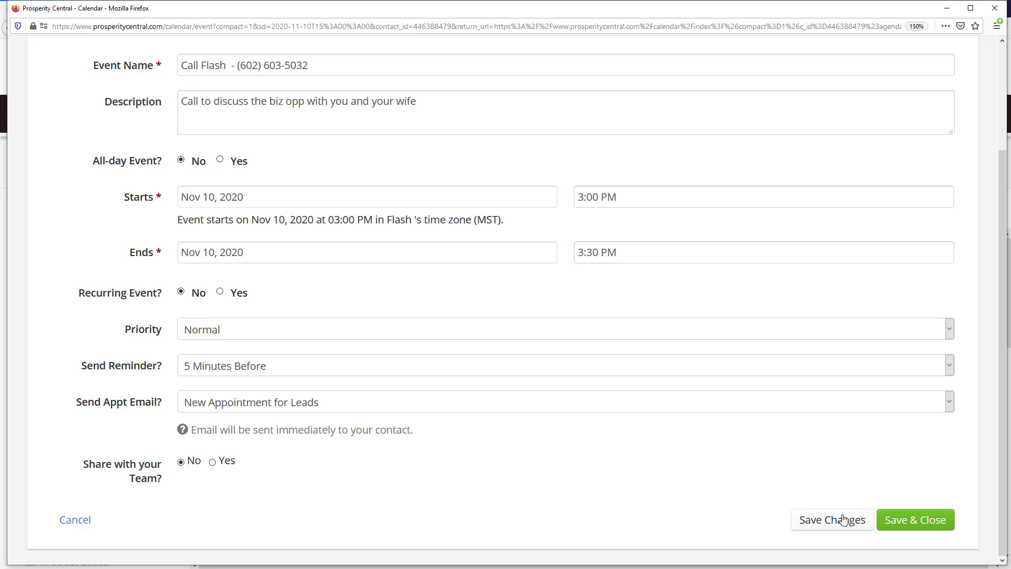
pyautogui.click(807, 516)
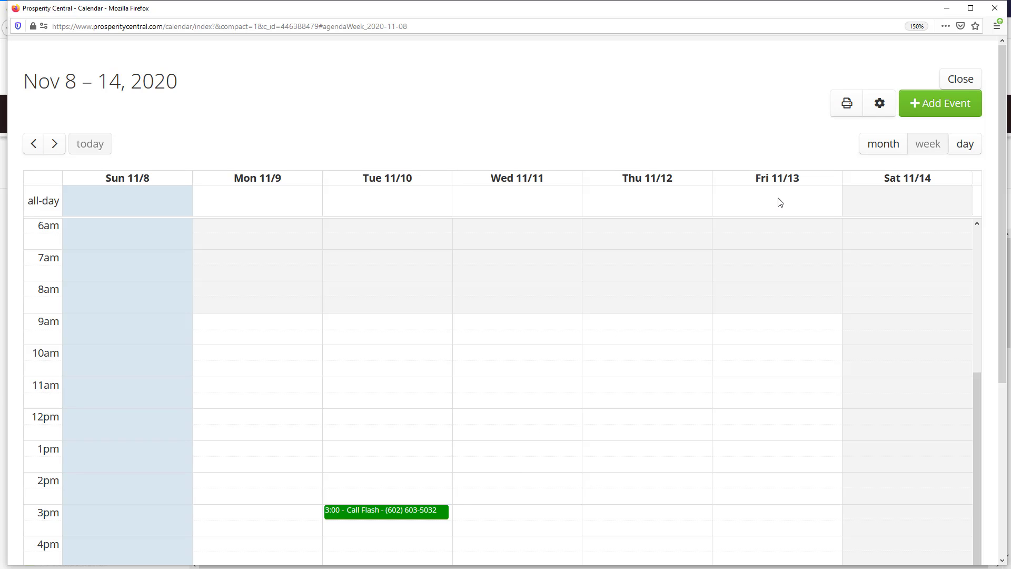
pyautogui.click(966, 79)
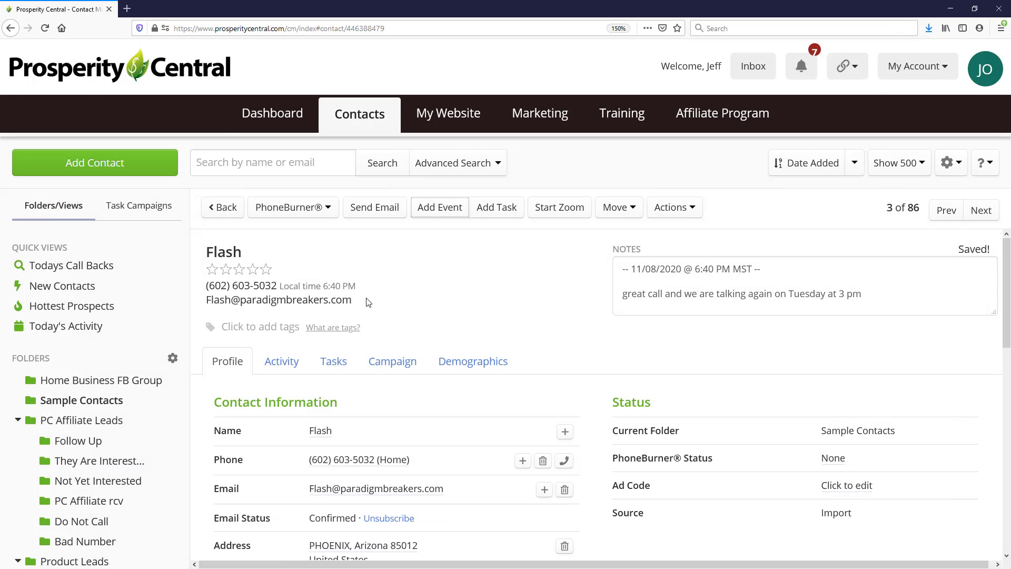
# Reload the contact's record and check its Upcoming Events section for the scheduled call
pyautogui.click(45, 28)
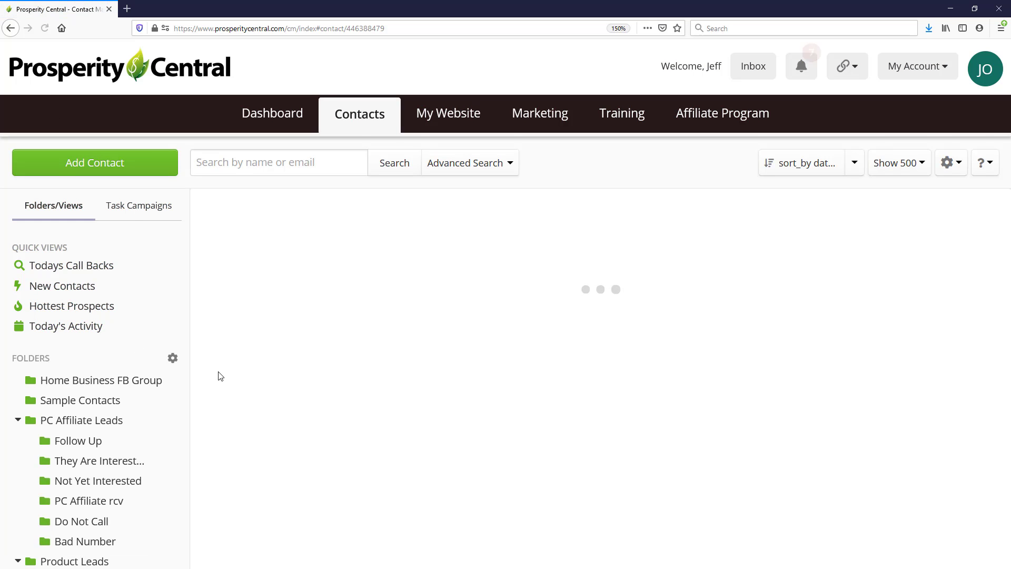
pyautogui.scroll(-5, 339, 332)
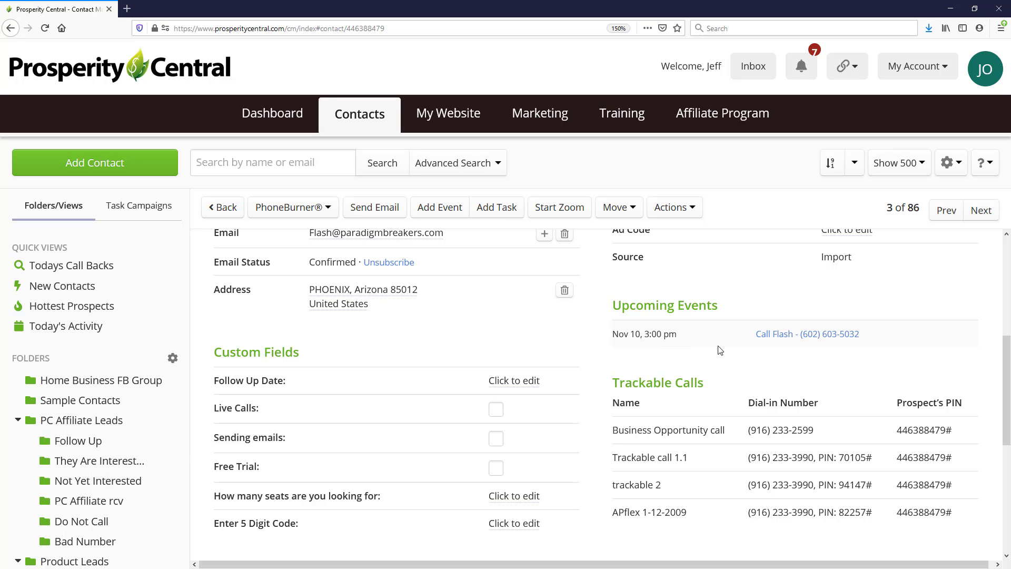
pyautogui.scroll(5, 720, 350)
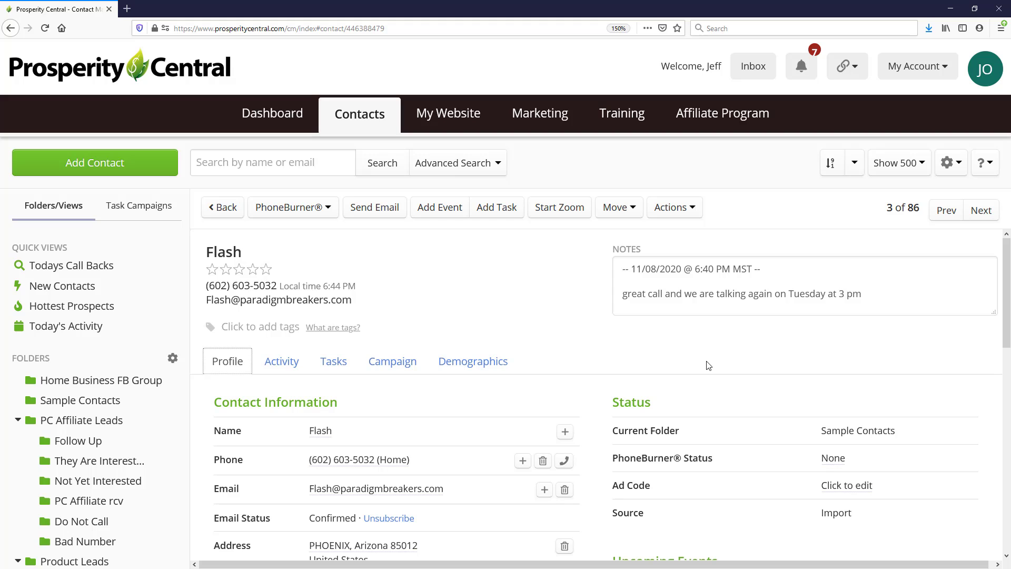